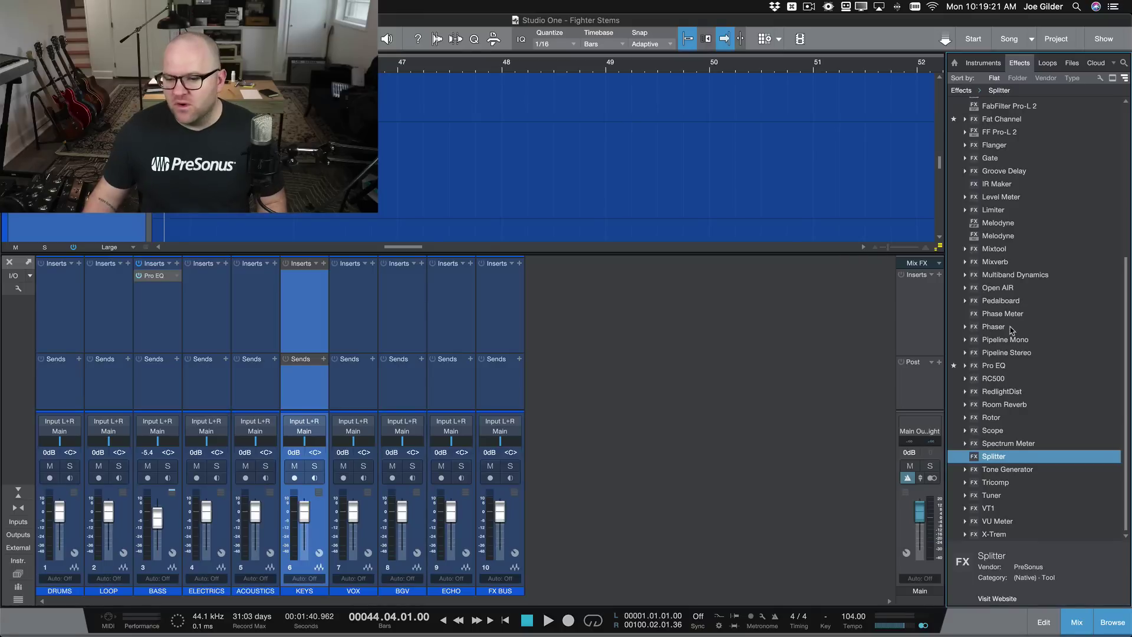
- Drop a Compressor onto the DRUMS inserts, nudge its Mix knob, and show the routing layout
scroll(994, 370, "up", 5)
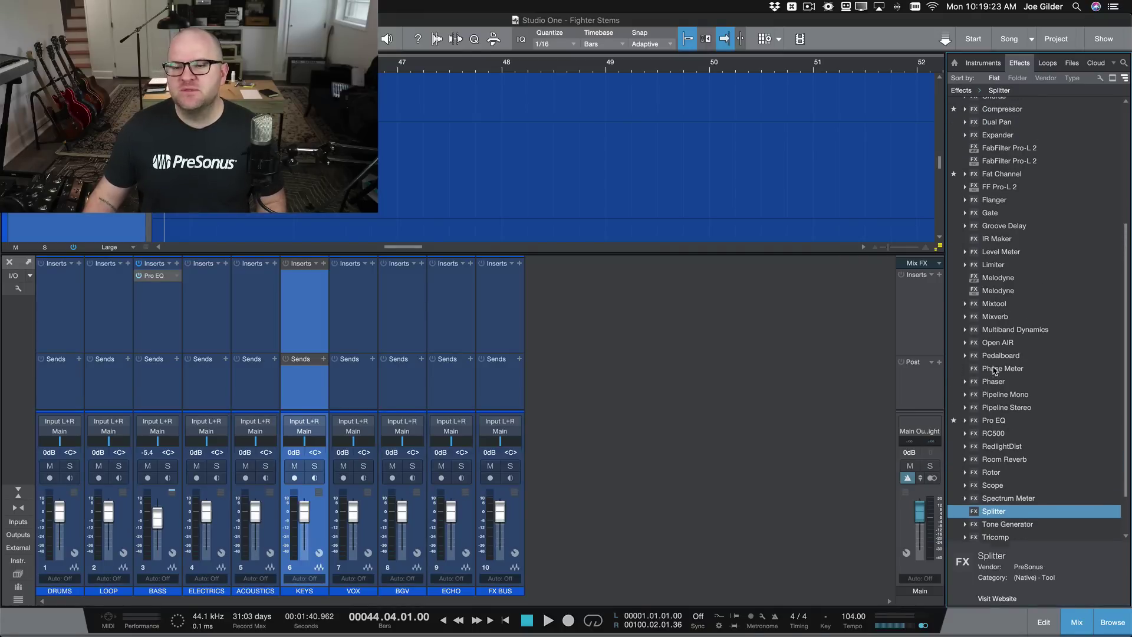
left_click_drag(1001, 202, 59, 313)
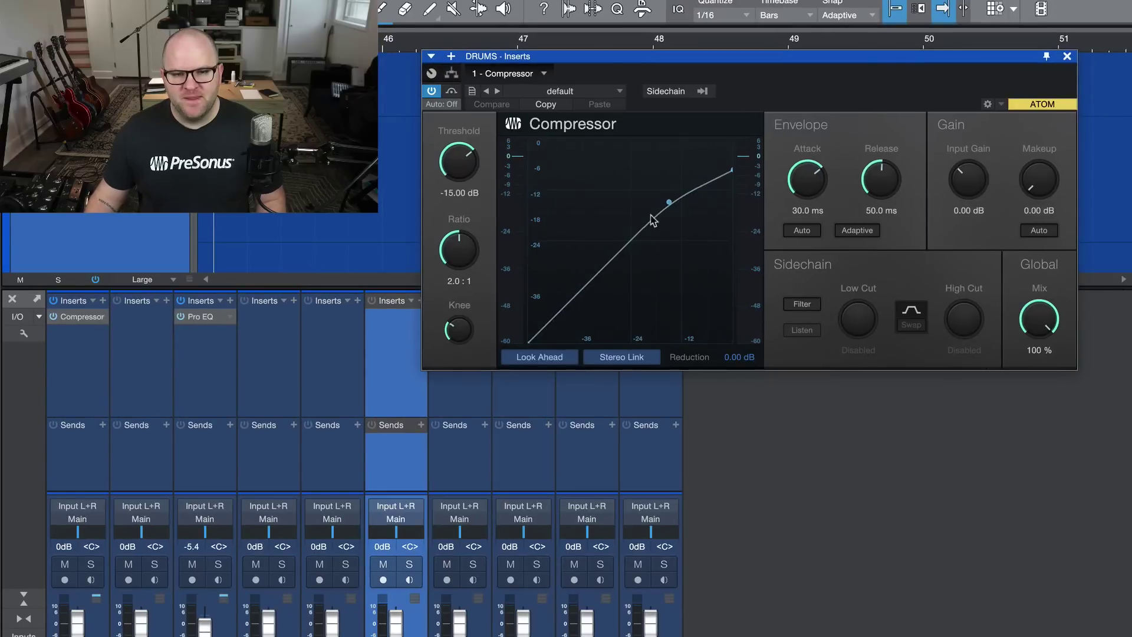
mouse_move(1037, 321)
left_mouse_down()
mouse_move(1042, 340)
mouse_move(1040, 318)
left_mouse_up()
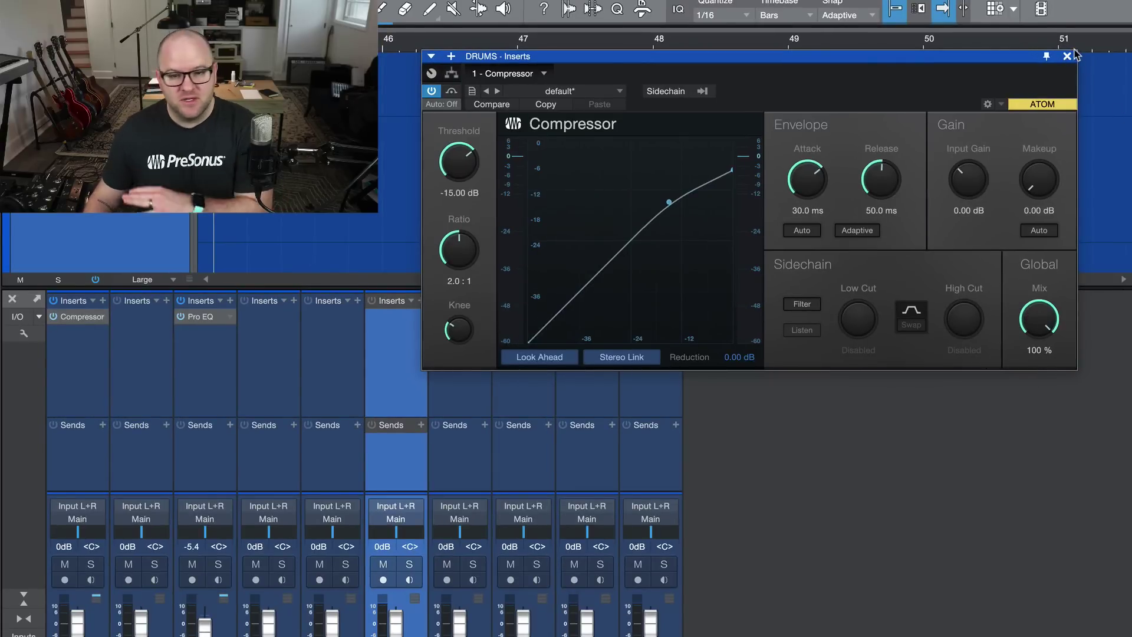
left_click(452, 74)
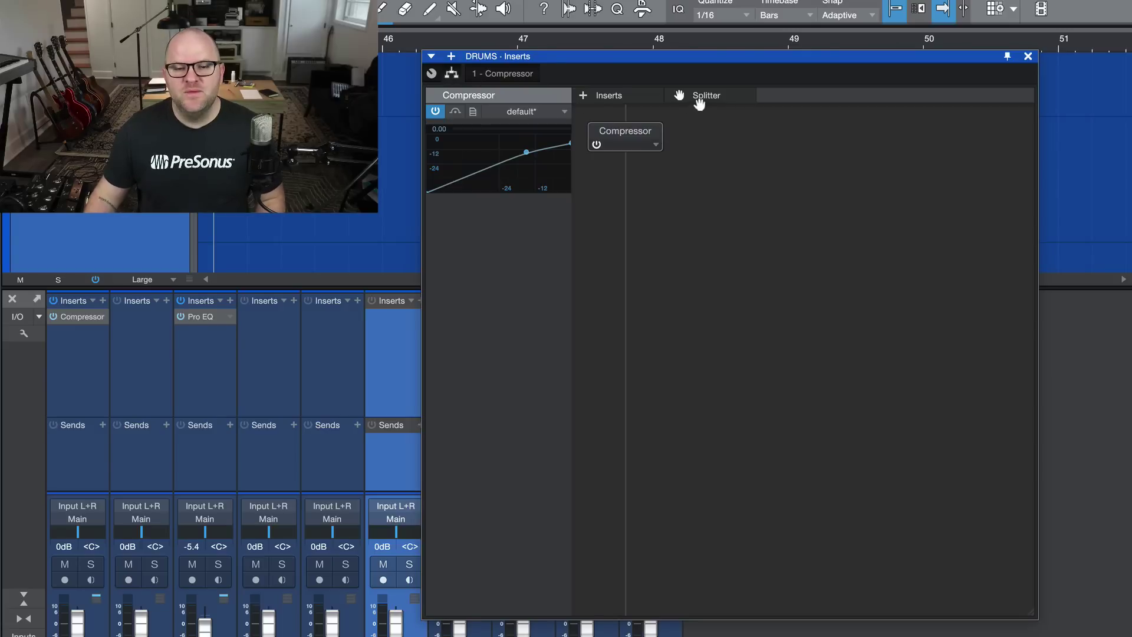
- Insert a Splitter above the DRUMS Compressor and move the Compressor onto its right branch
left_click_drag(699, 103, 621, 117)
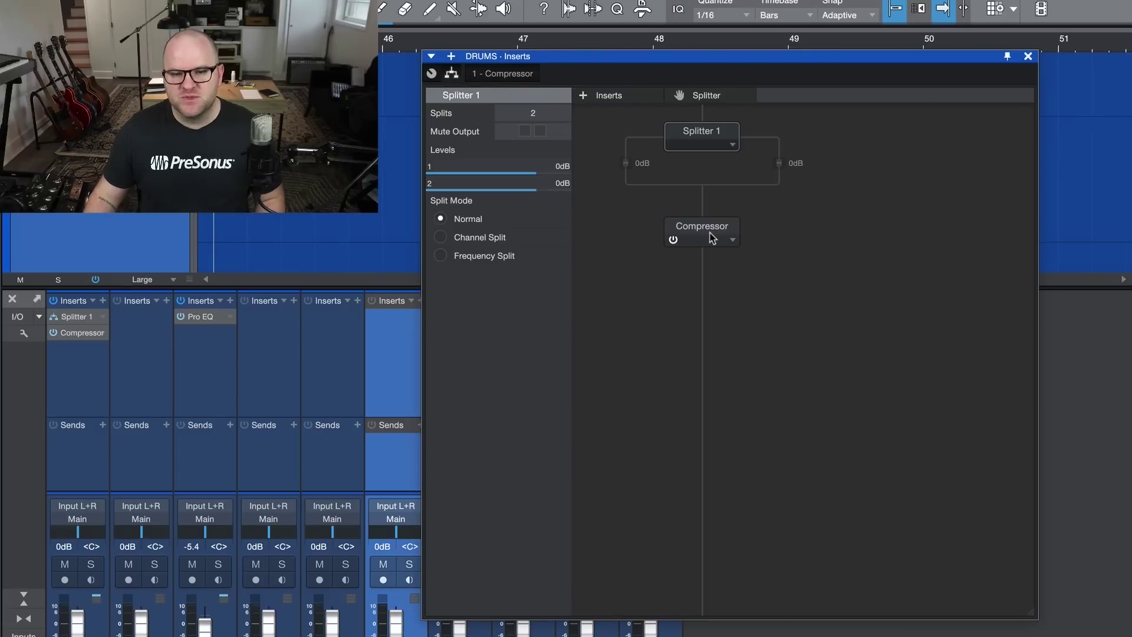
left_click_drag(712, 238, 781, 167)
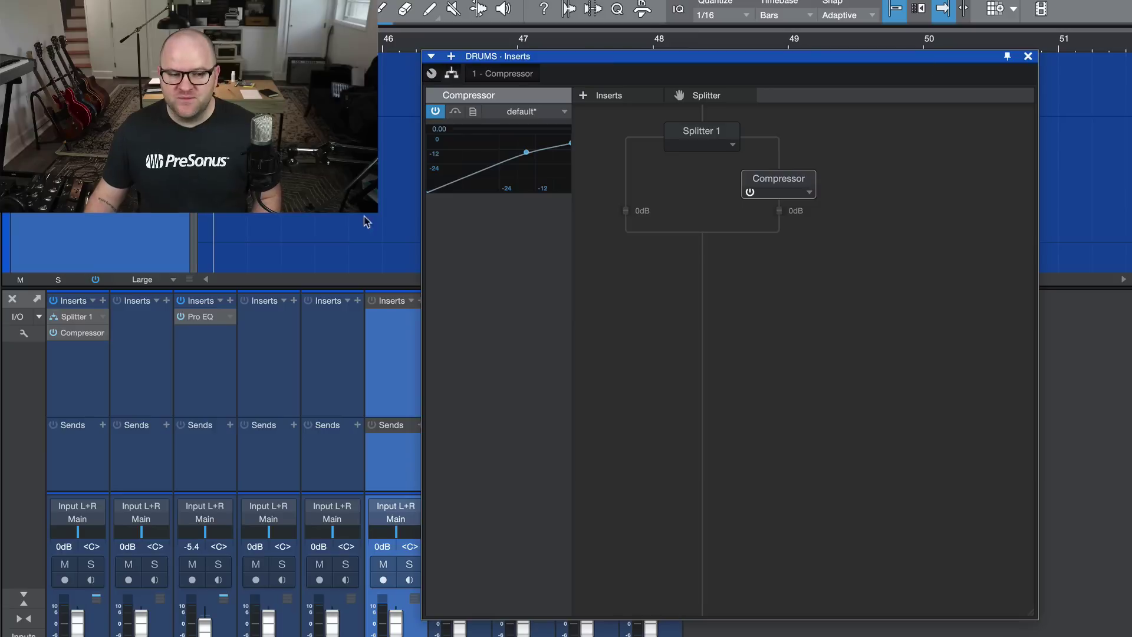
- Close the DRUMS insert window and reselect the DRUMS channel in the mixer
left_click(1029, 58)
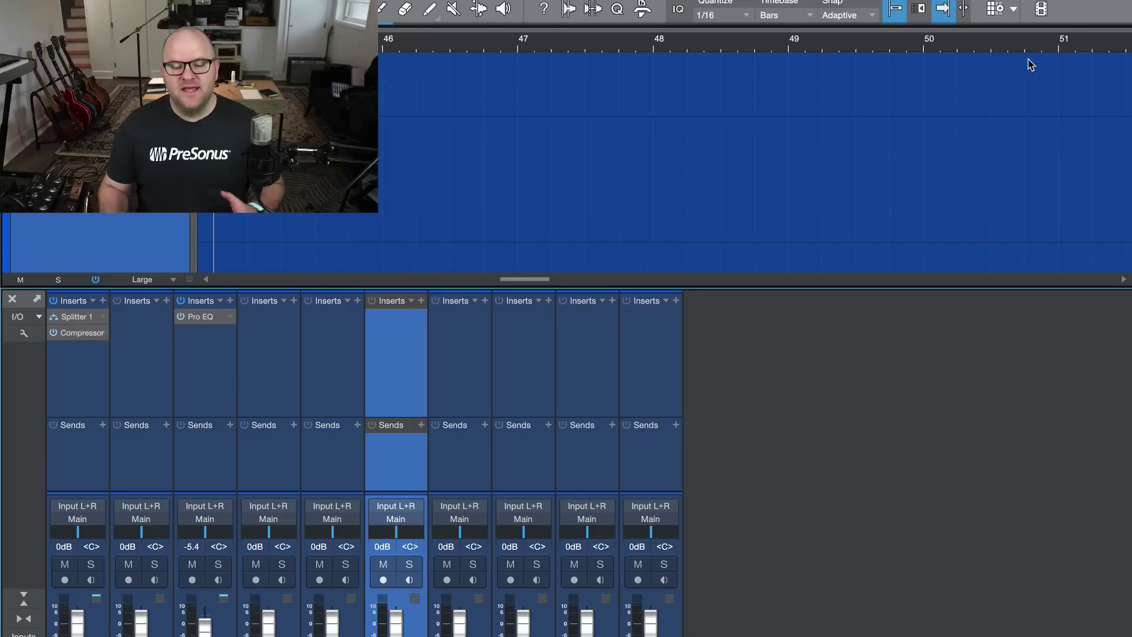
left_click(124, 382)
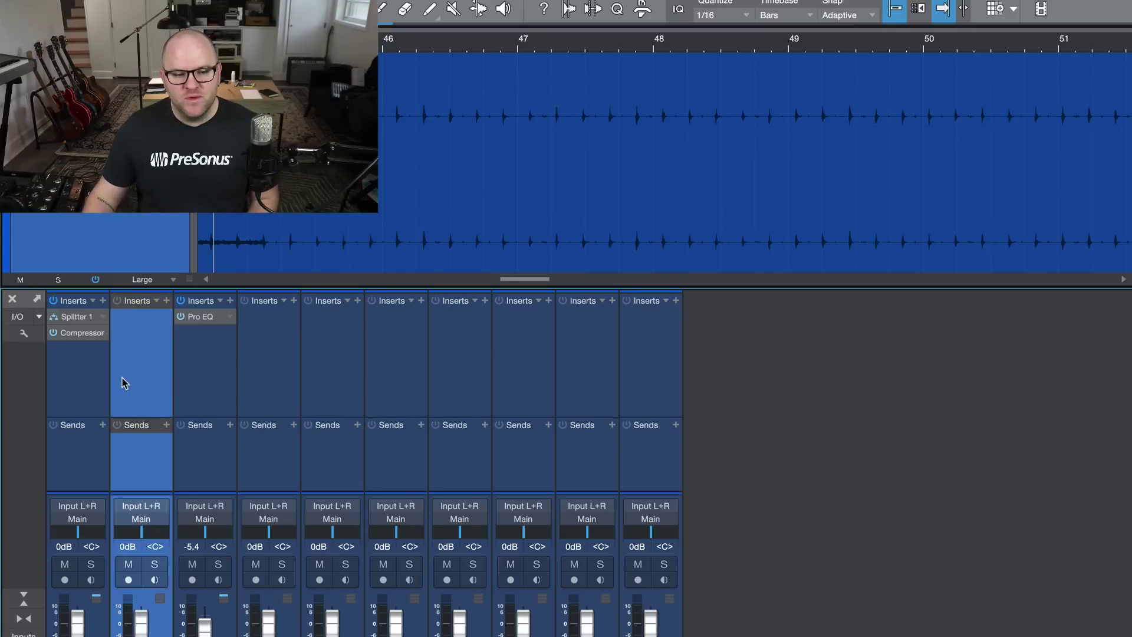
left_click(207, 384)
left_click(141, 391)
left_click(101, 393)
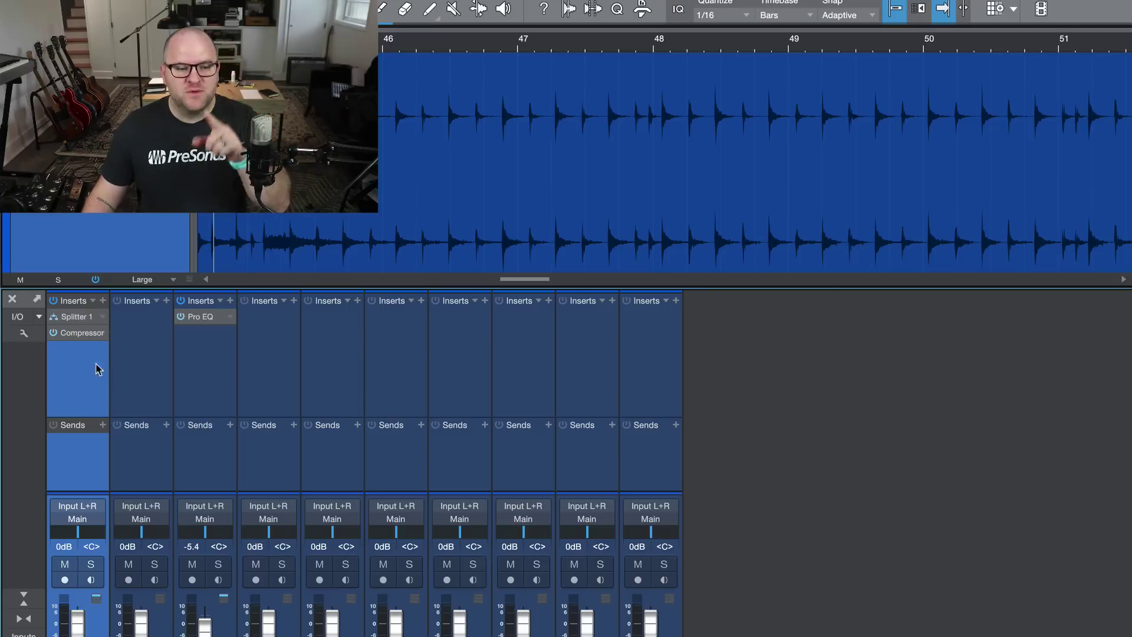
- Expand and collapse Splitter 1, then remove it from the DRUMS inserts
left_click(65, 315)
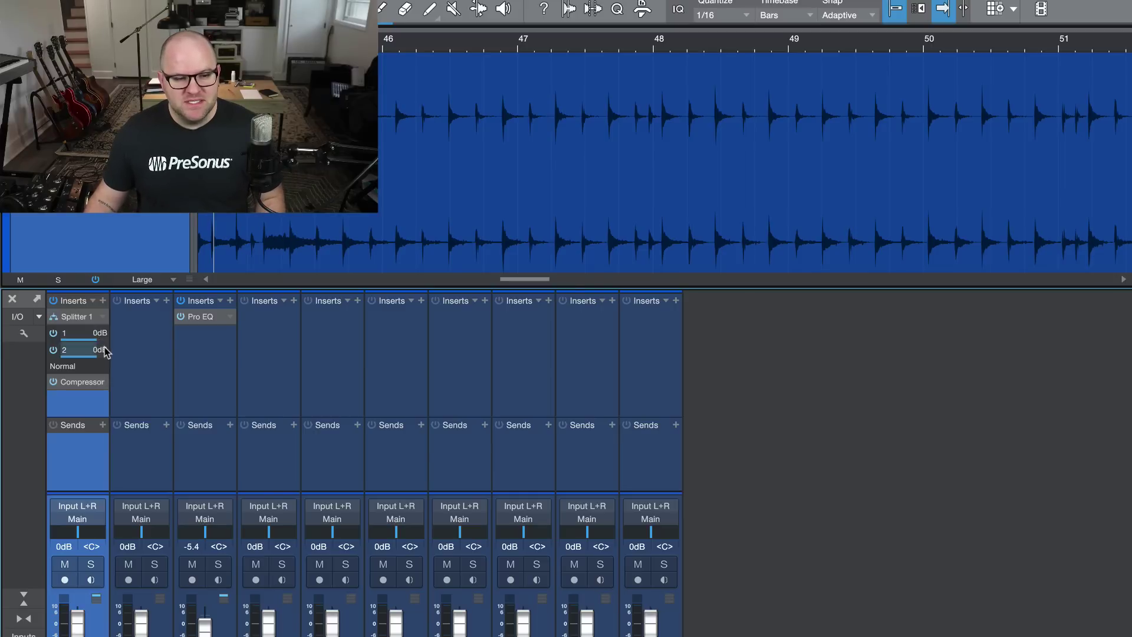
left_click(81, 317)
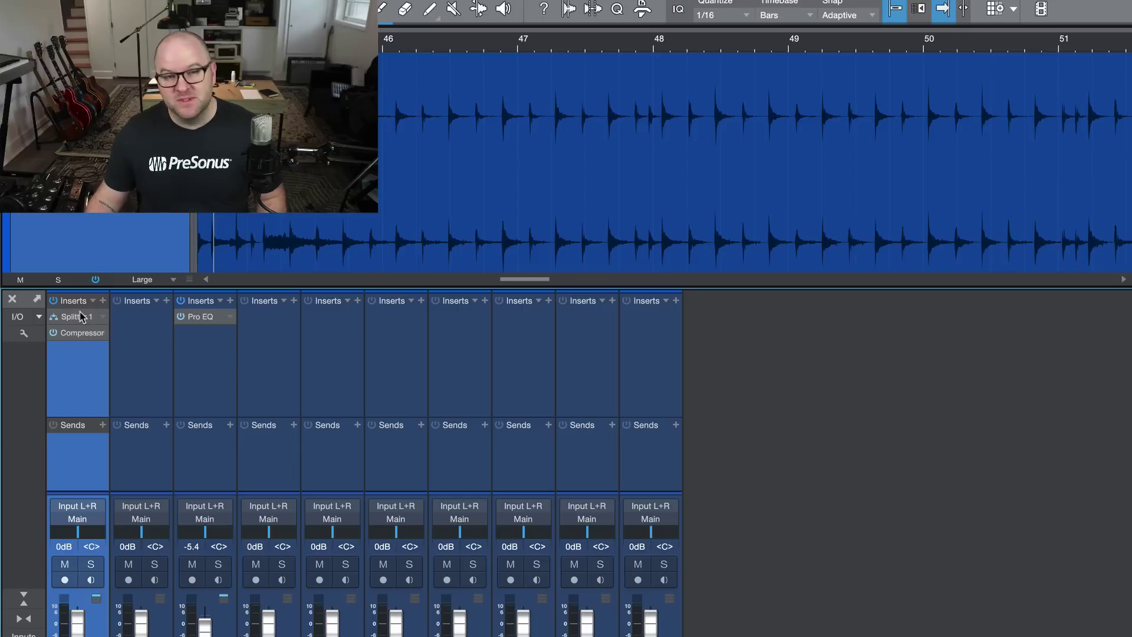
left_click(101, 316)
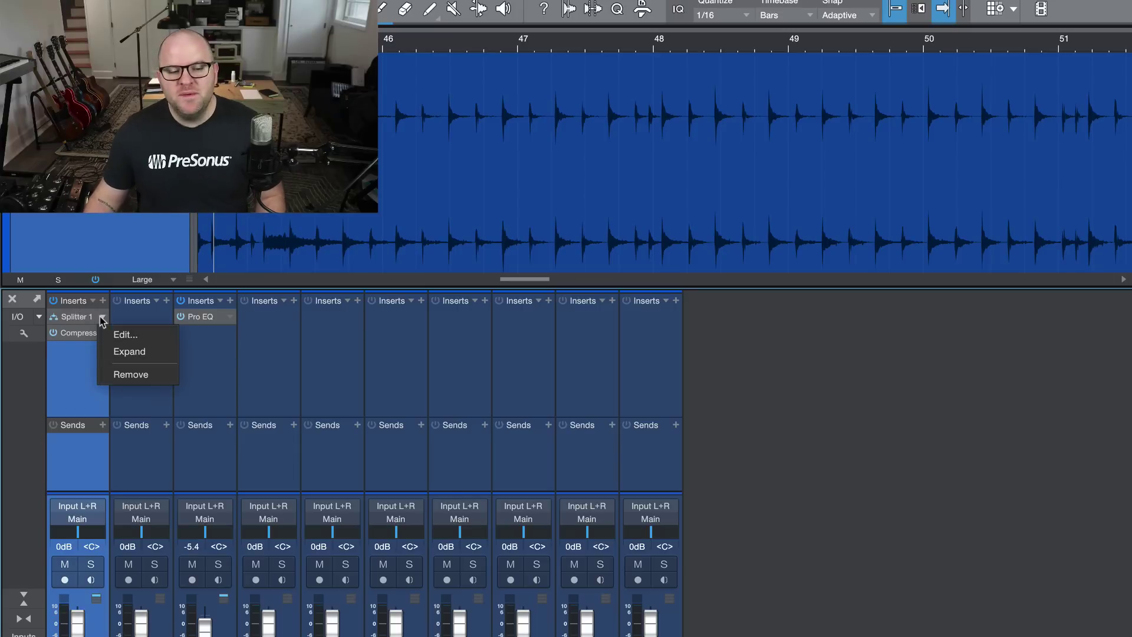
left_click(132, 374)
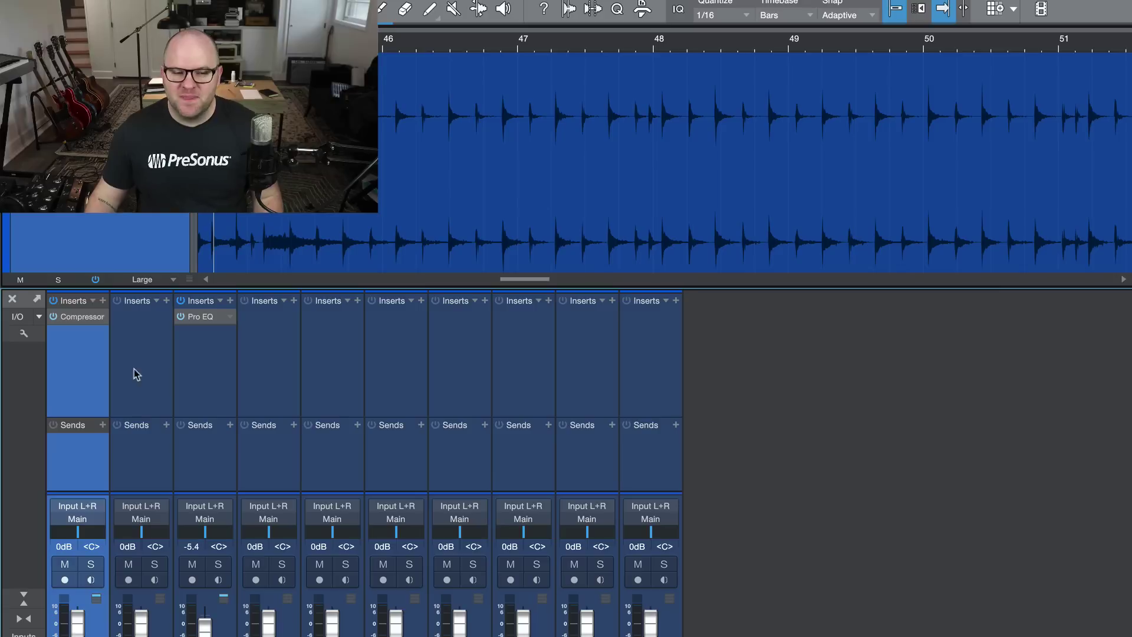
left_click(101, 317)
- Remove the Compressor from DRUMS and drop a Splitter onto the VOX channel's inserts
left_click(150, 476)
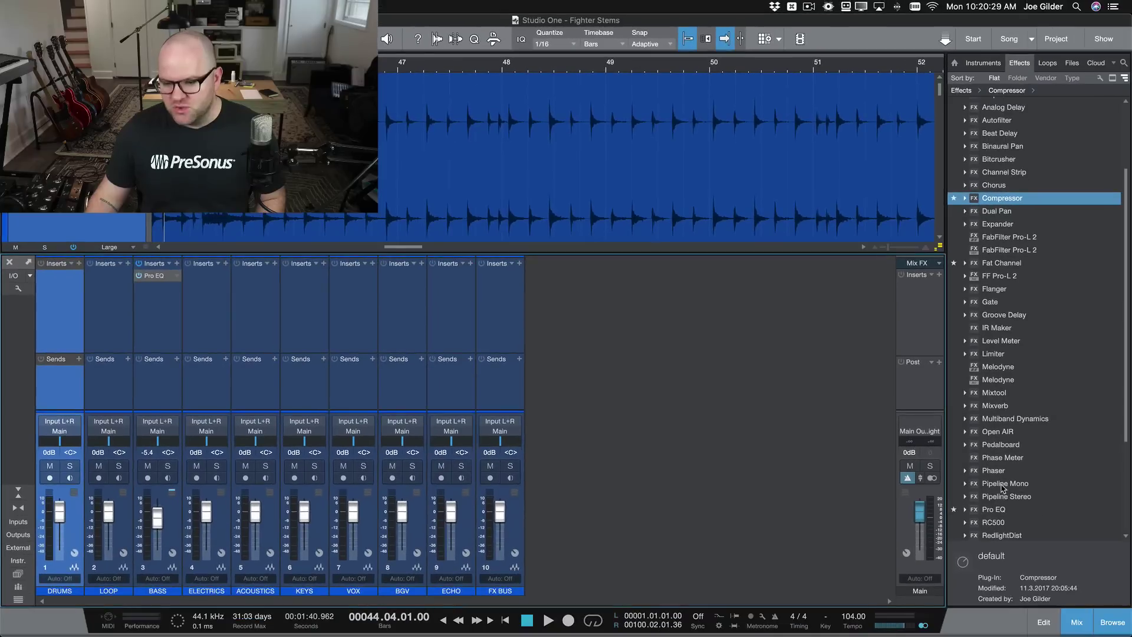
scroll(1005, 457, "down", 5)
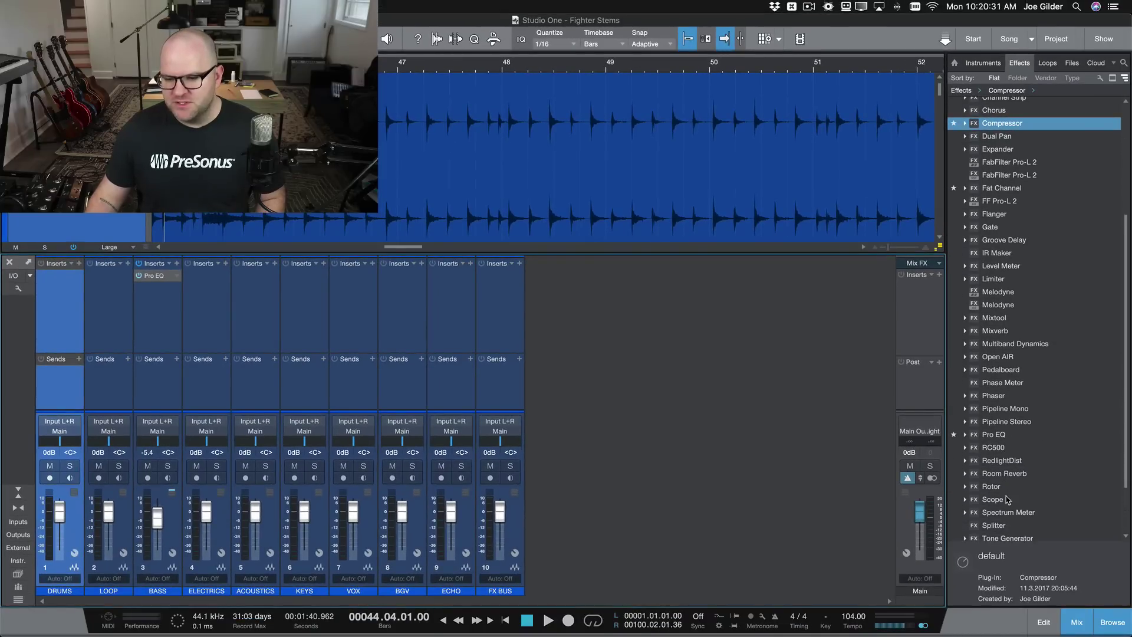
left_click_drag(1004, 510, 359, 298)
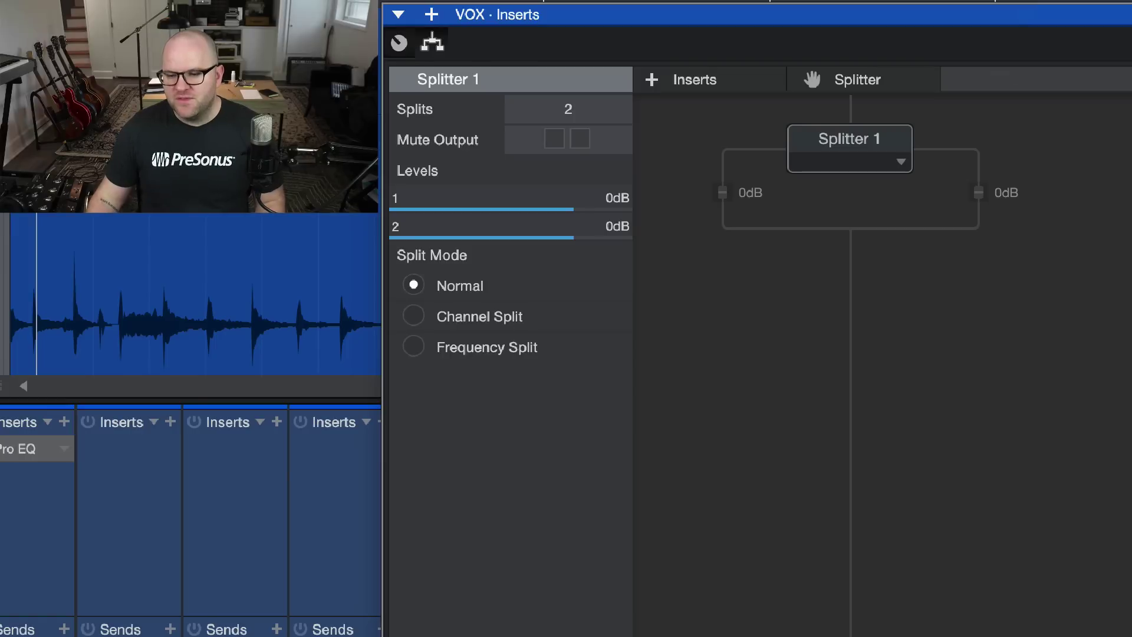
- Add Pro EQ and Compressor to VOX, with Pro EQ on the left branch and Compressor on the right
left_click_drag(932, 393, 860, 361)
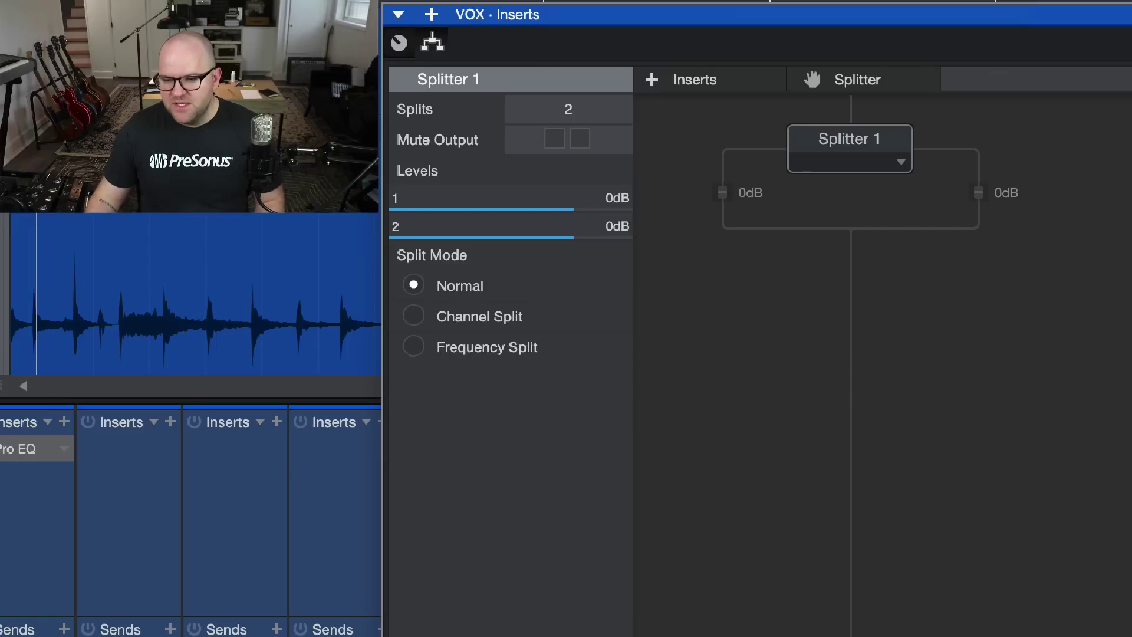
left_click_drag(1109, 490, 877, 272)
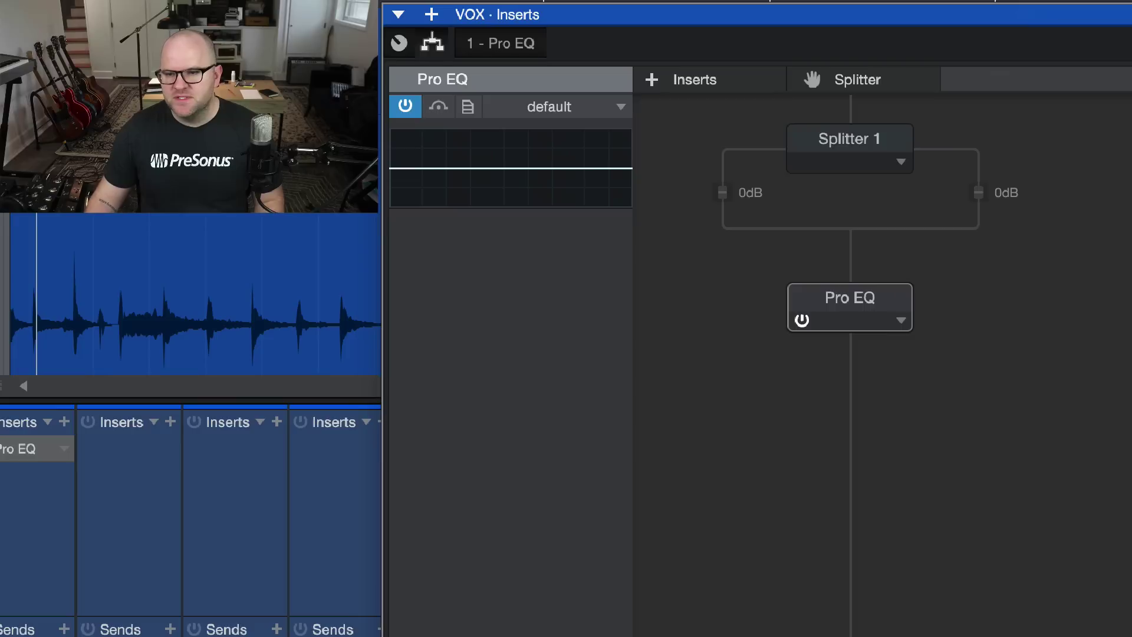
left_click_drag(1108, 490, 853, 353)
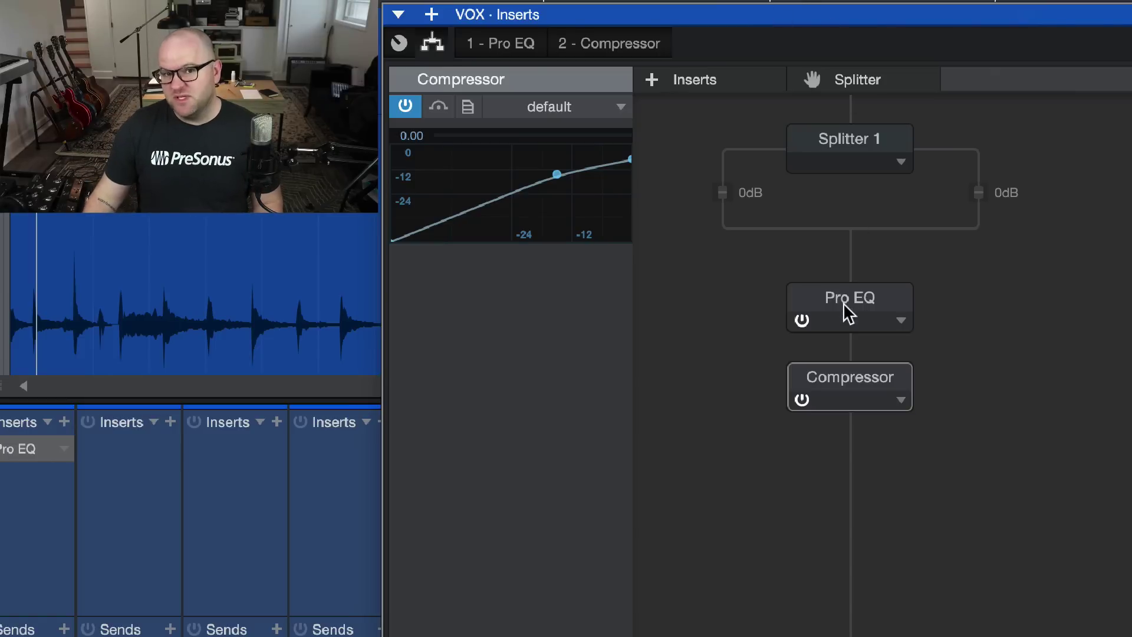
left_click_drag(844, 303, 705, 192)
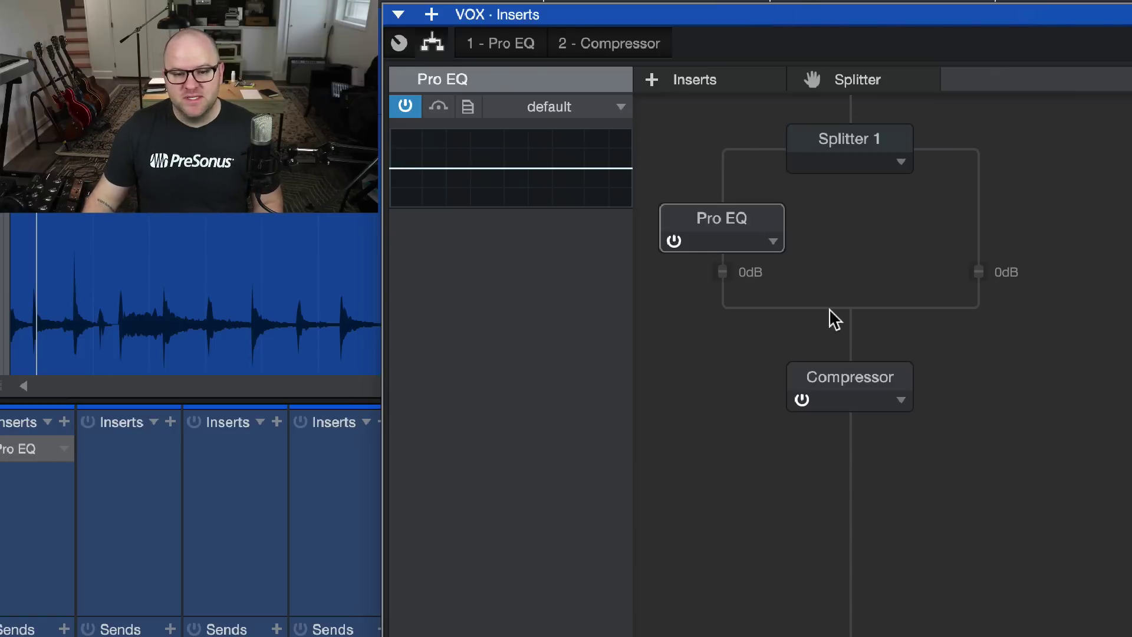
left_click_drag(867, 380, 1009, 201)
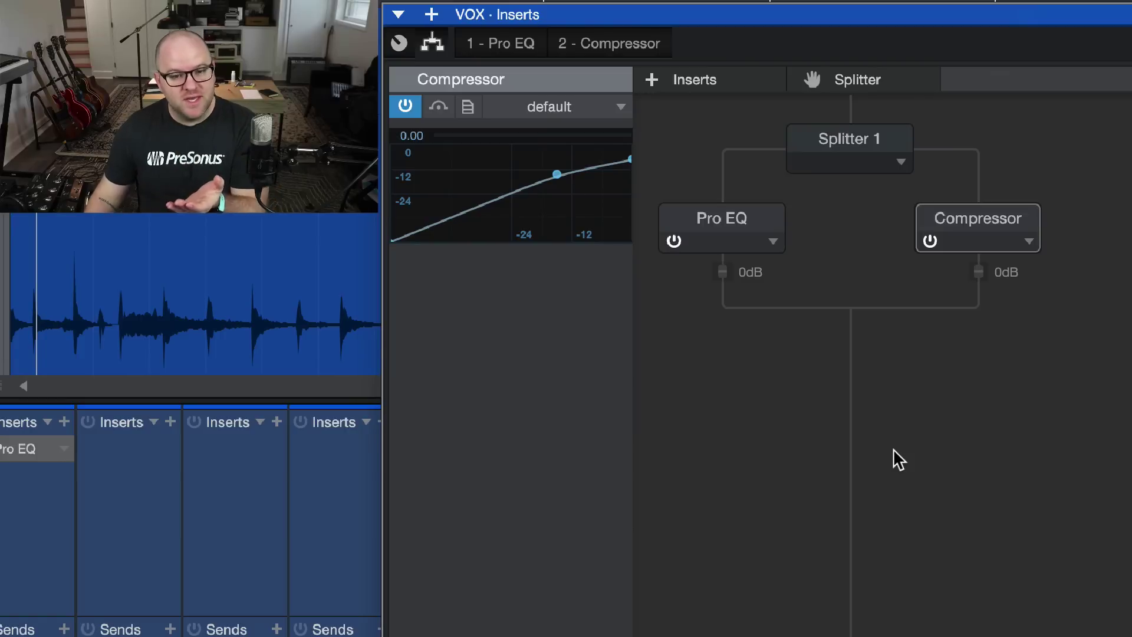
- Open Splitter 1's settings and set the number of splits to 3
left_click(844, 135)
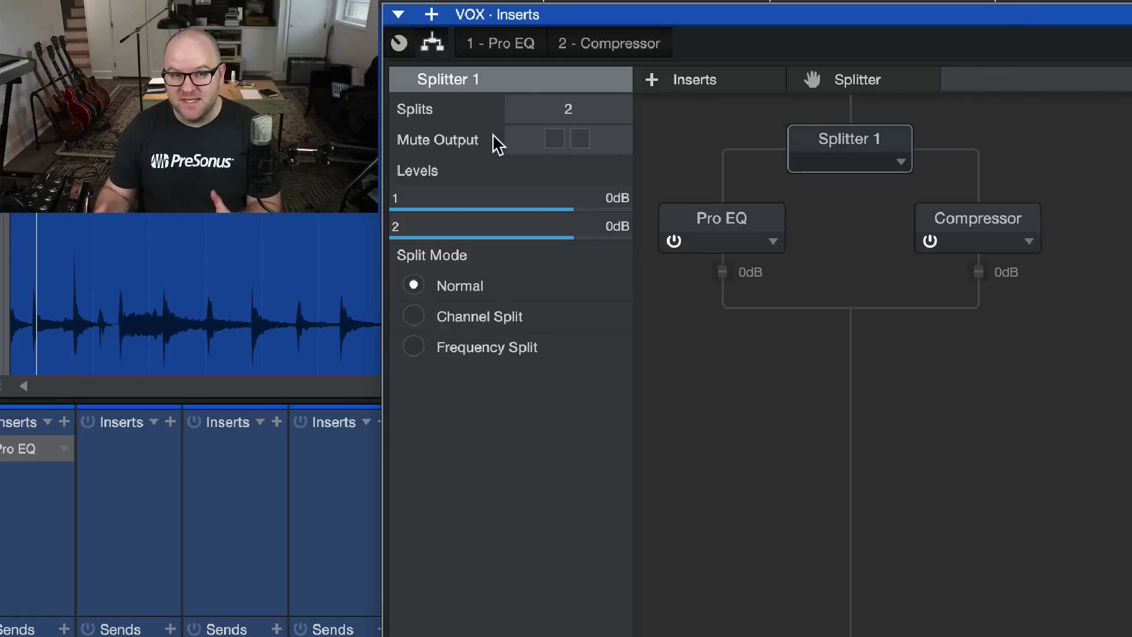
left_click(565, 111)
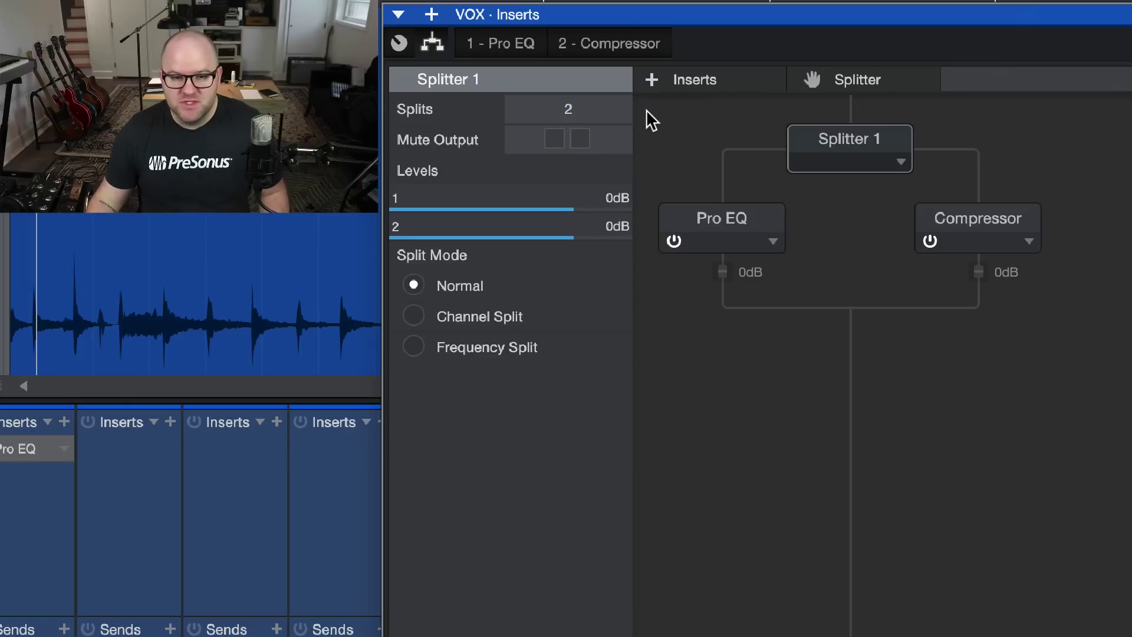
double_click(596, 109)
type("3")
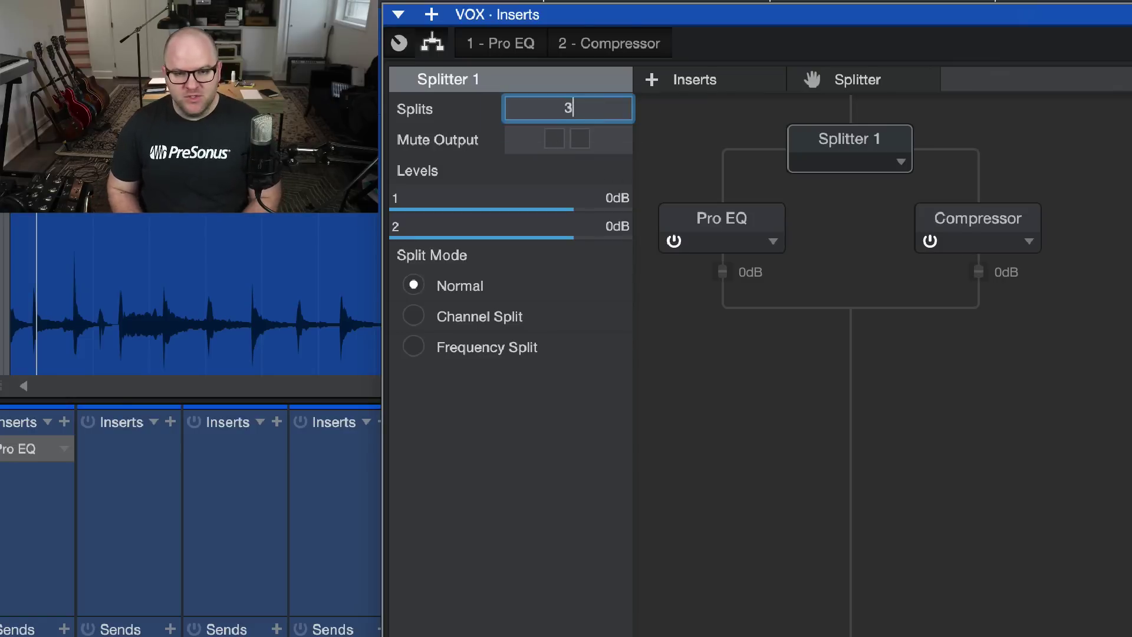
key("Return")
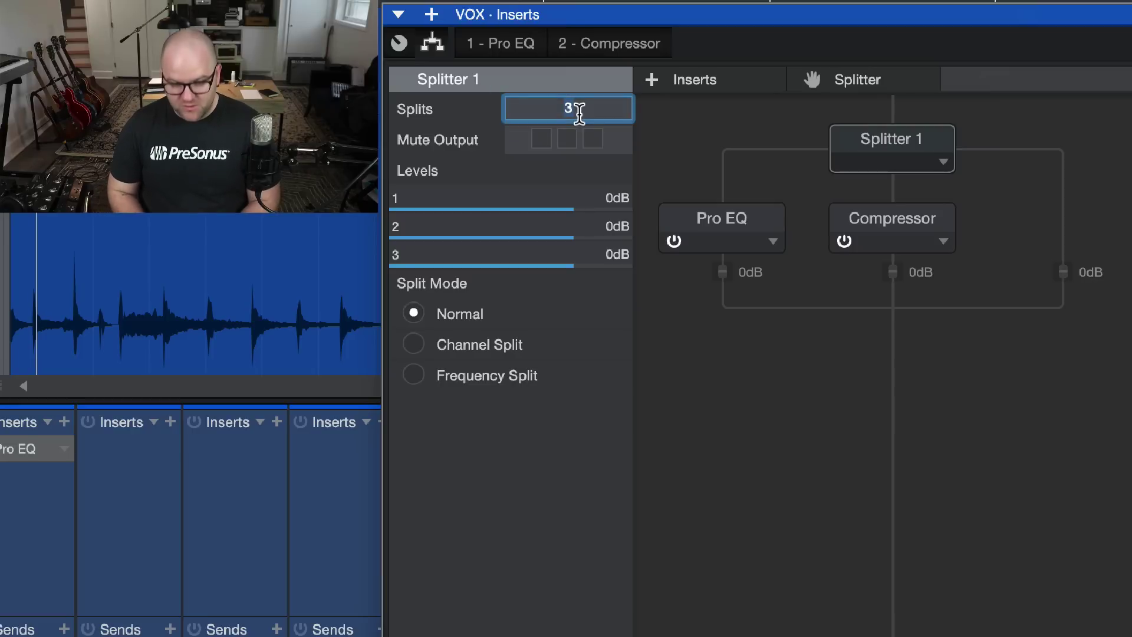
- Change the splits to 5, then return them to 2
type("5")
key("Return")
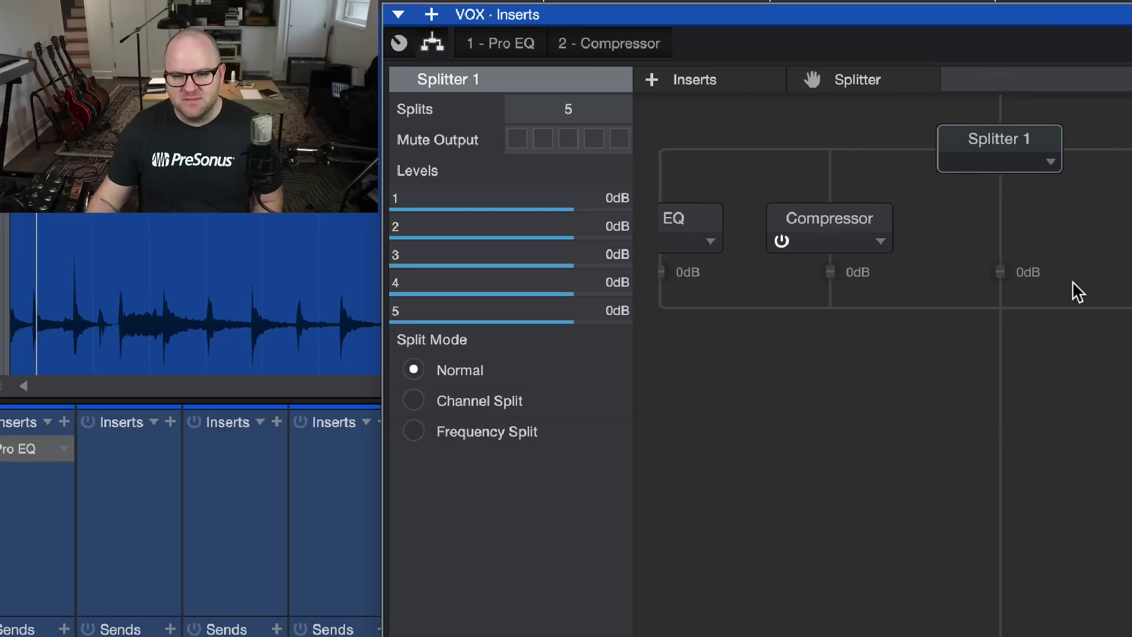
left_click(565, 108)
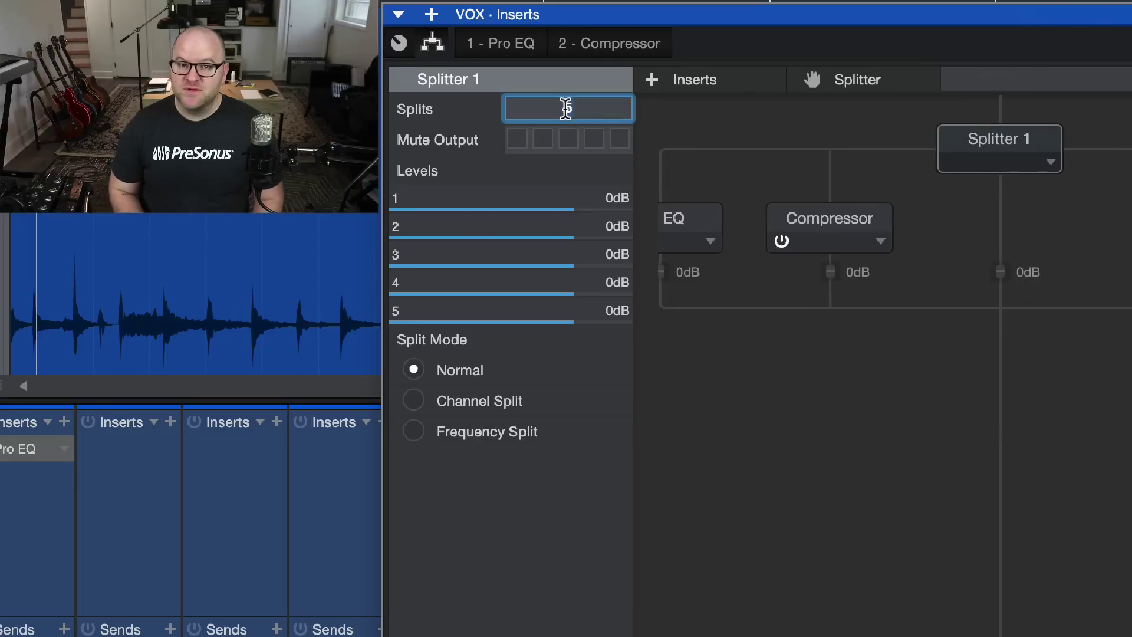
type("2")
key("Return")
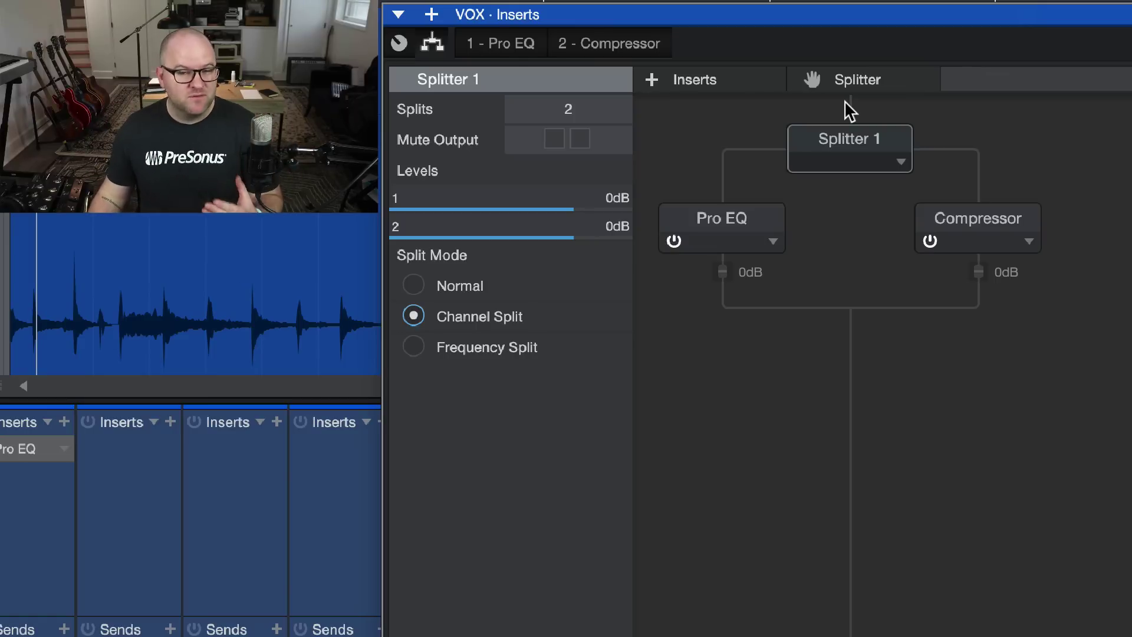
- Switch Splitter 1 to Frequency Split and raise the crossover to 376.3 Hz
left_click(469, 353)
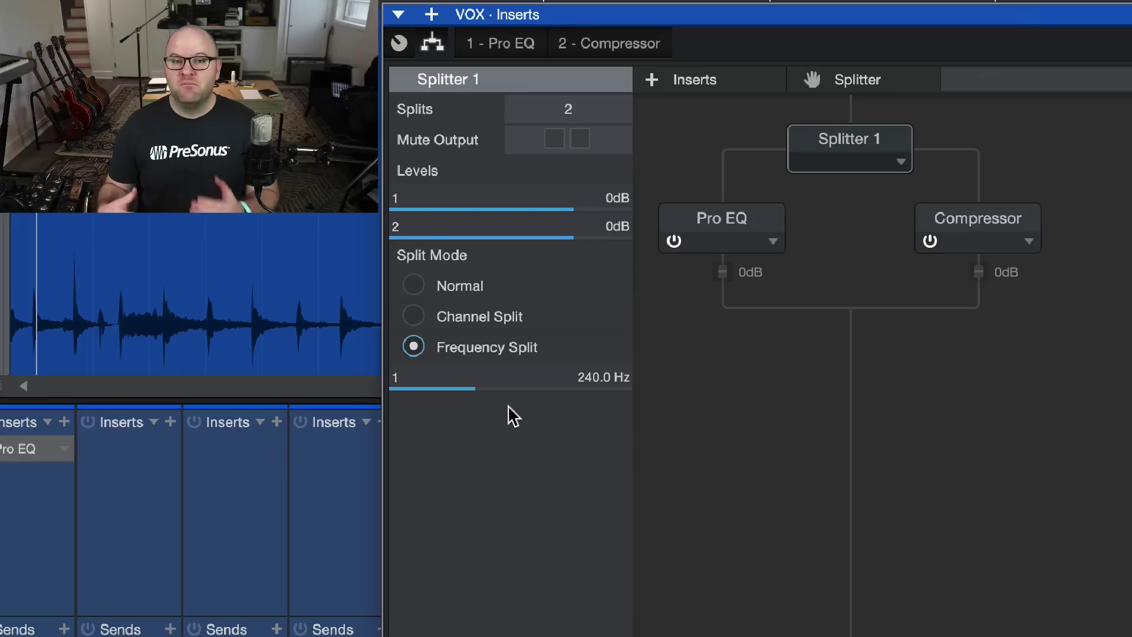
mouse_move(488, 382)
left_mouse_down()
mouse_move(592, 389)
mouse_move(479, 391)
mouse_move(504, 389)
left_mouse_up()
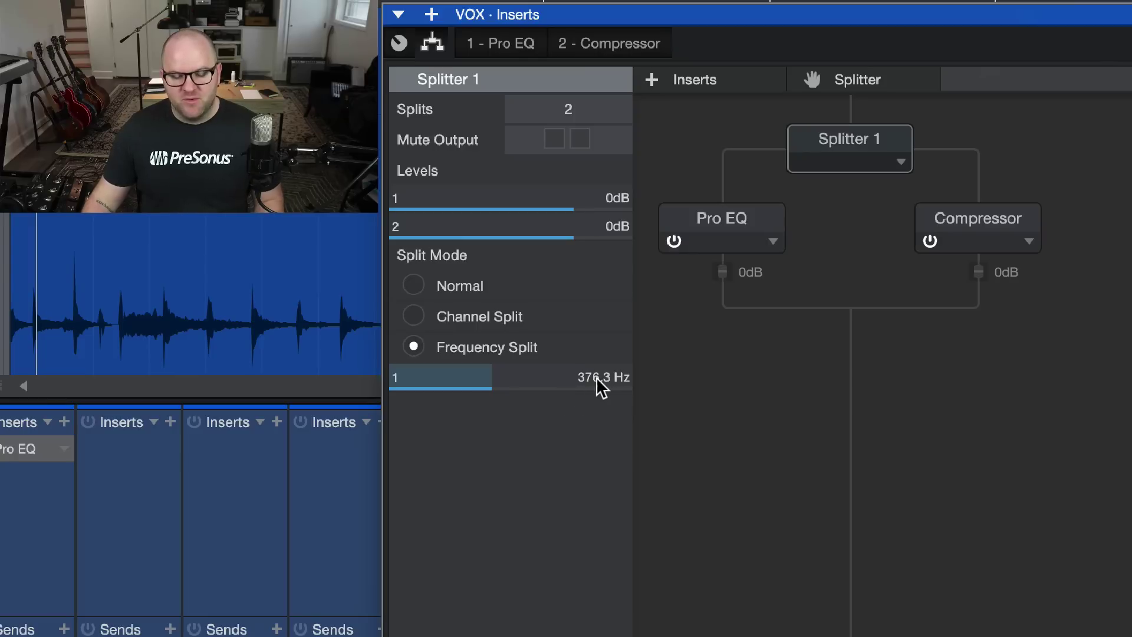
mouse_move(586, 376)
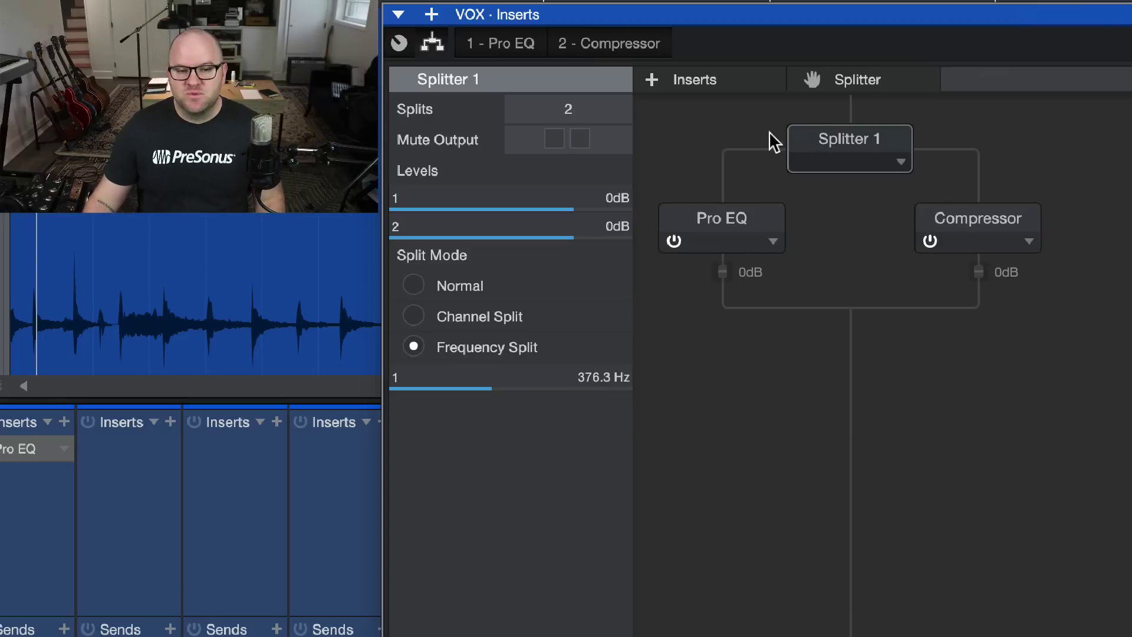
- Set Splits to 3 and place the crossovers at 164.1 Hz and 2.50 kHz
double_click(571, 108)
type("3")
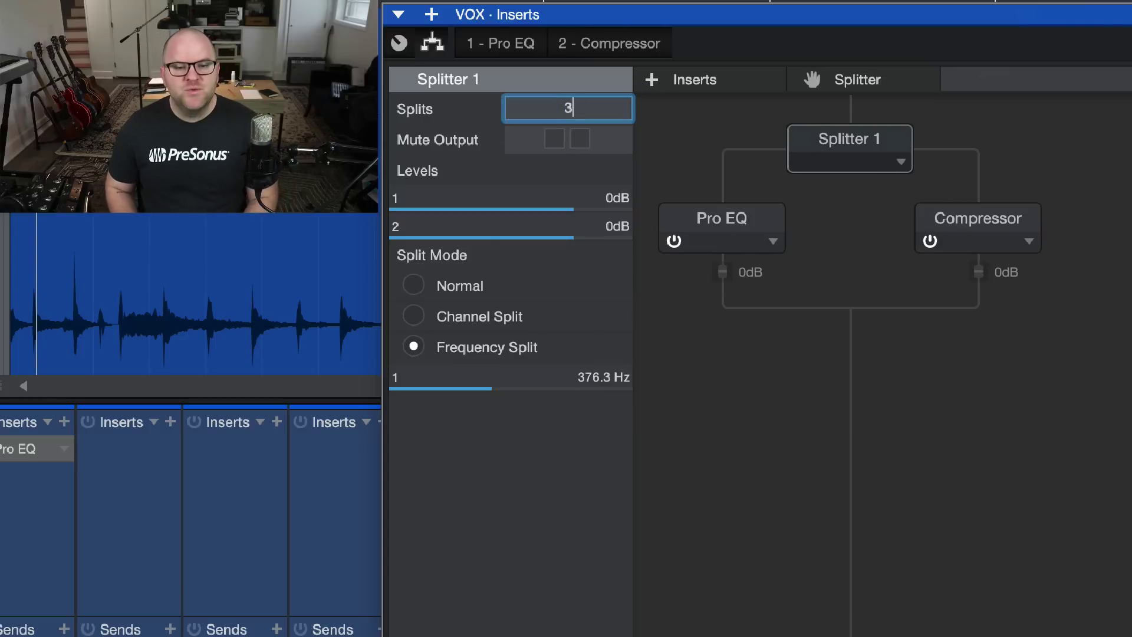
key("Return")
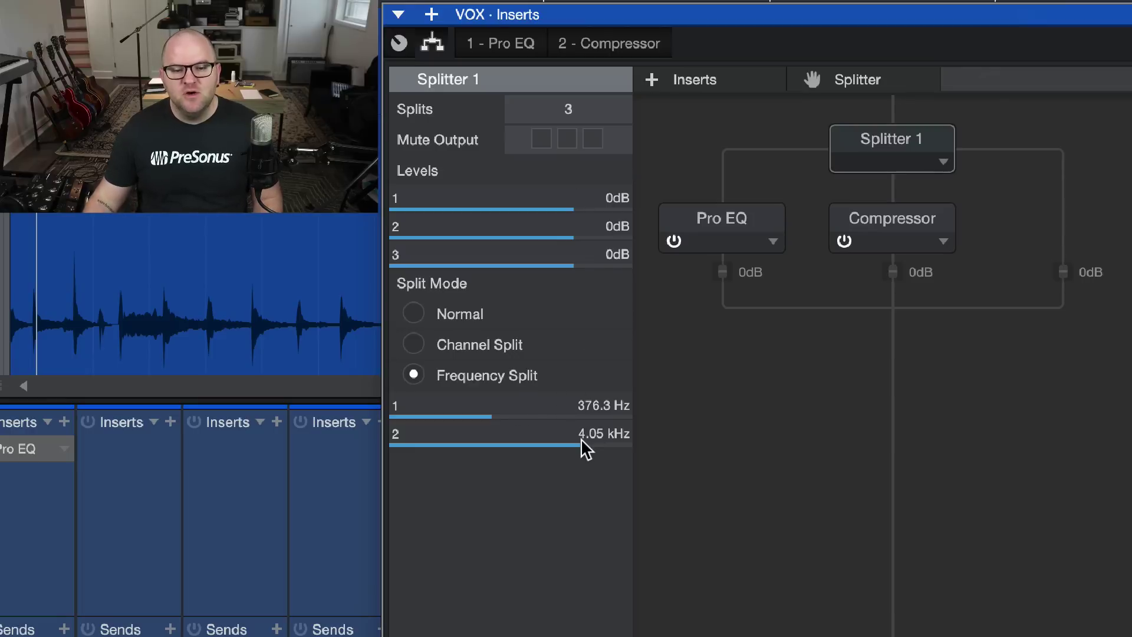
left_click_drag(487, 410, 458, 411)
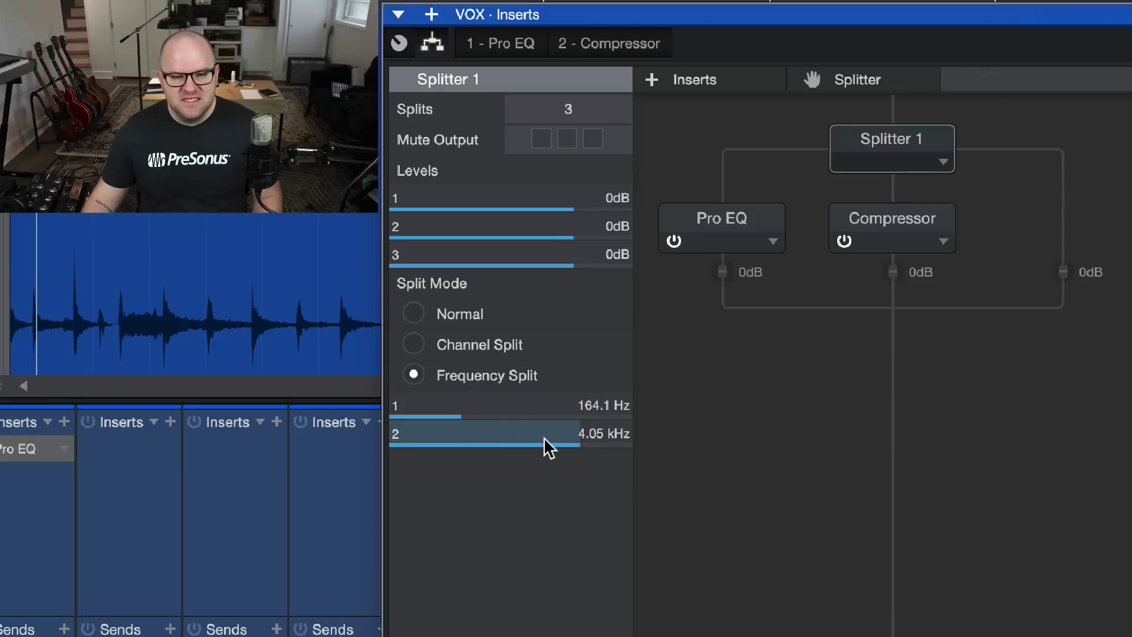
left_click_drag(551, 434, 535, 434)
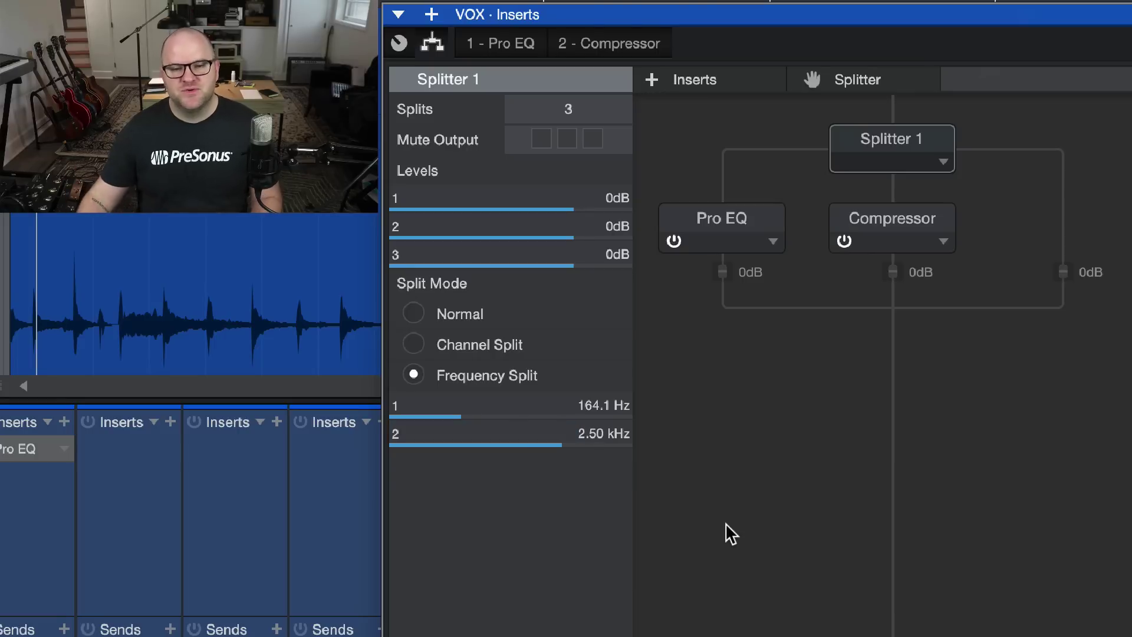